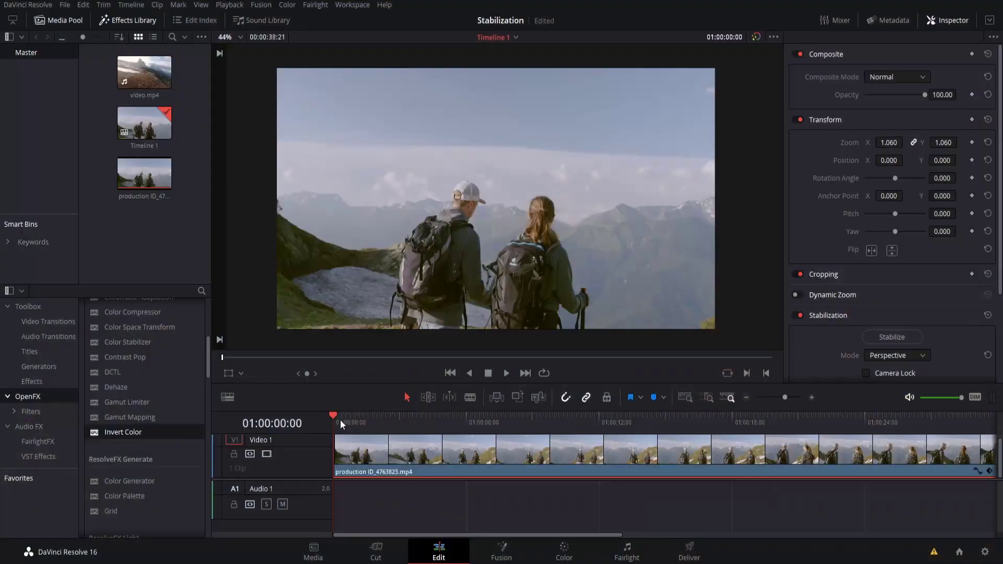
- Play the hiking clip on Timeline 1 to watch the unstabilized camera shake
{"action": "key", "text": "space"}
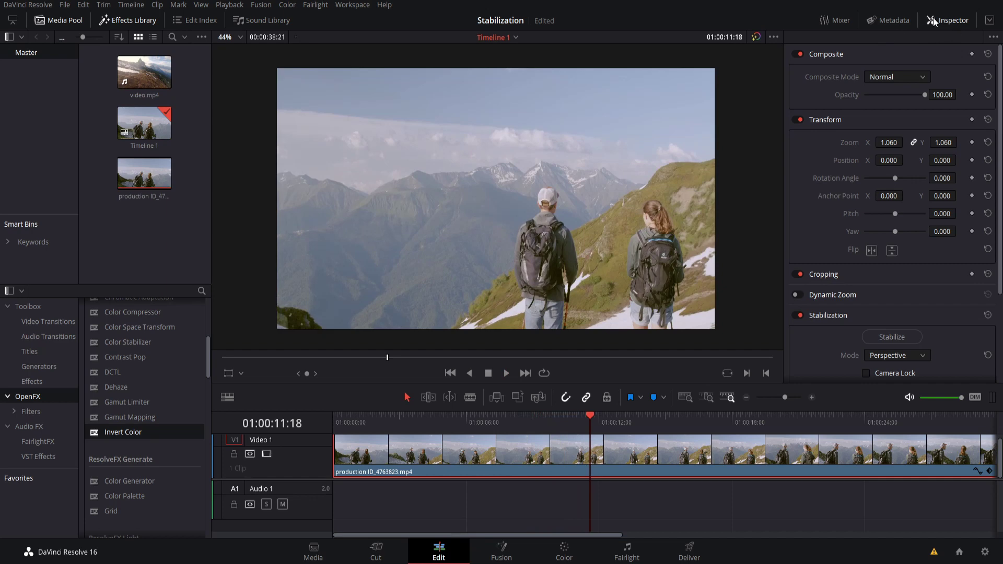
- Stabilize the hiking clip with default Perspective mode and Zoom on, then play the result
{"action": "scroll", "coordinate": [946, 308], "scroll_direction": "down", "scroll_amount": 4}
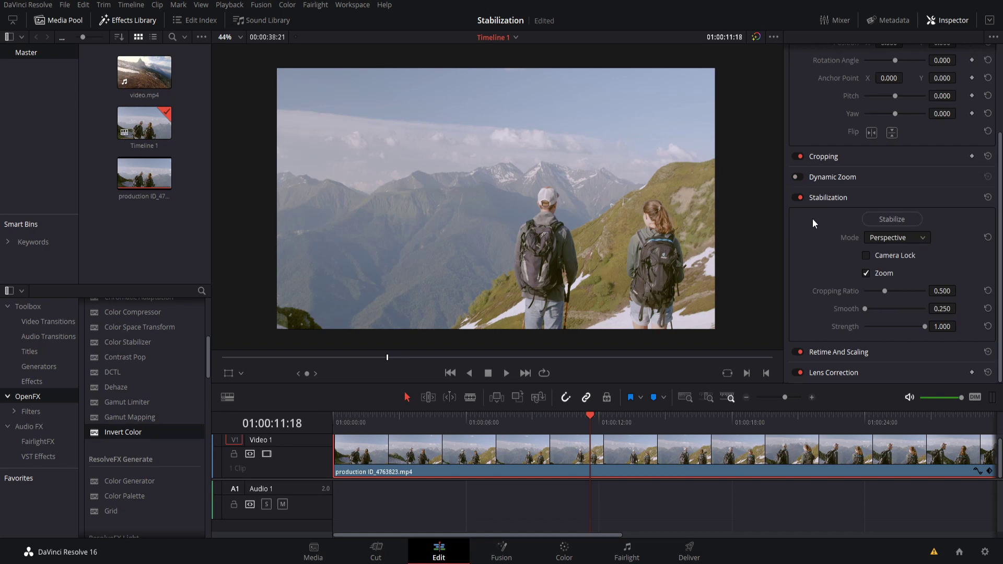
{"action": "left_click", "coordinate": [873, 219]}
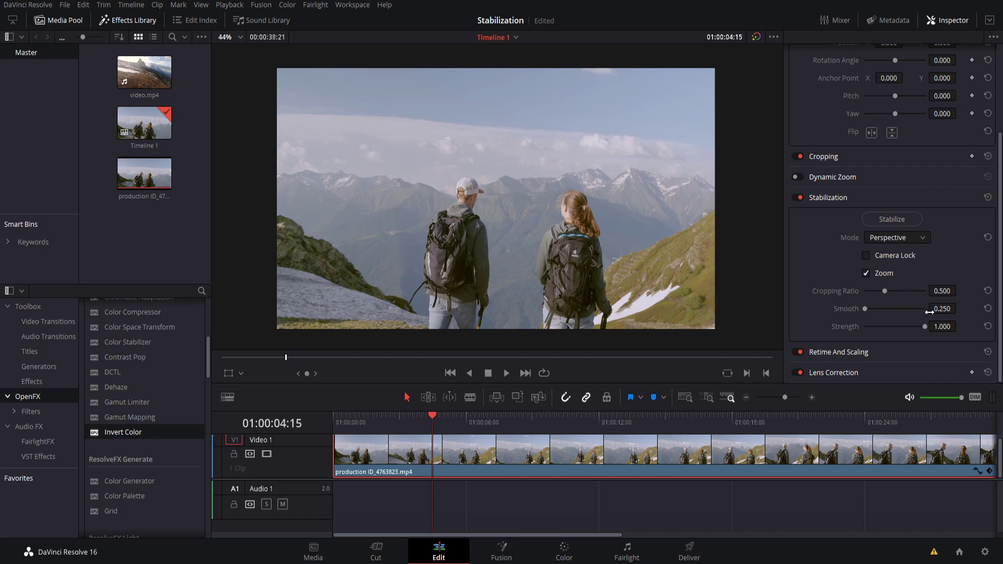
{"action": "left_click", "coordinate": [910, 223]}
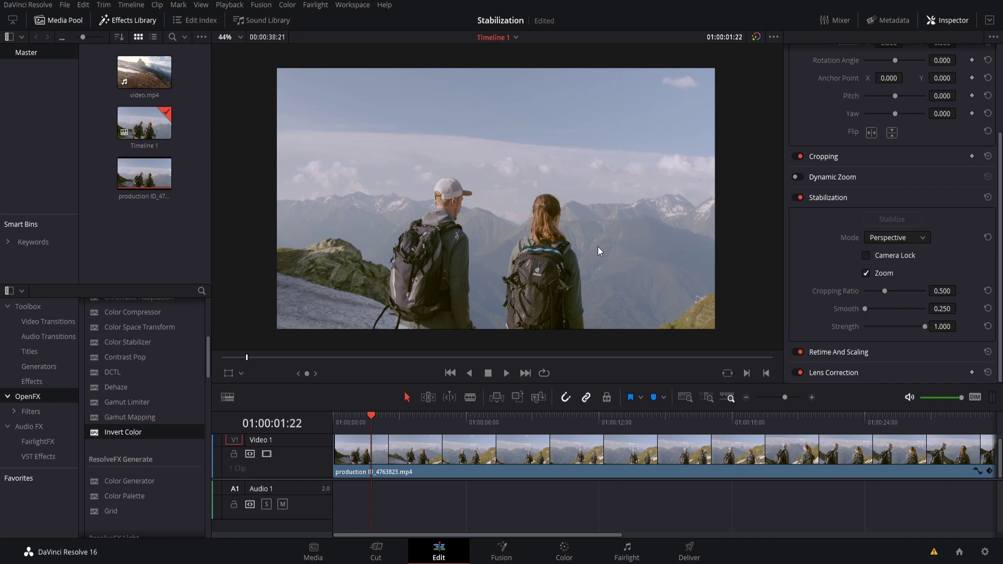
{"action": "left_click", "coordinate": [509, 375]}
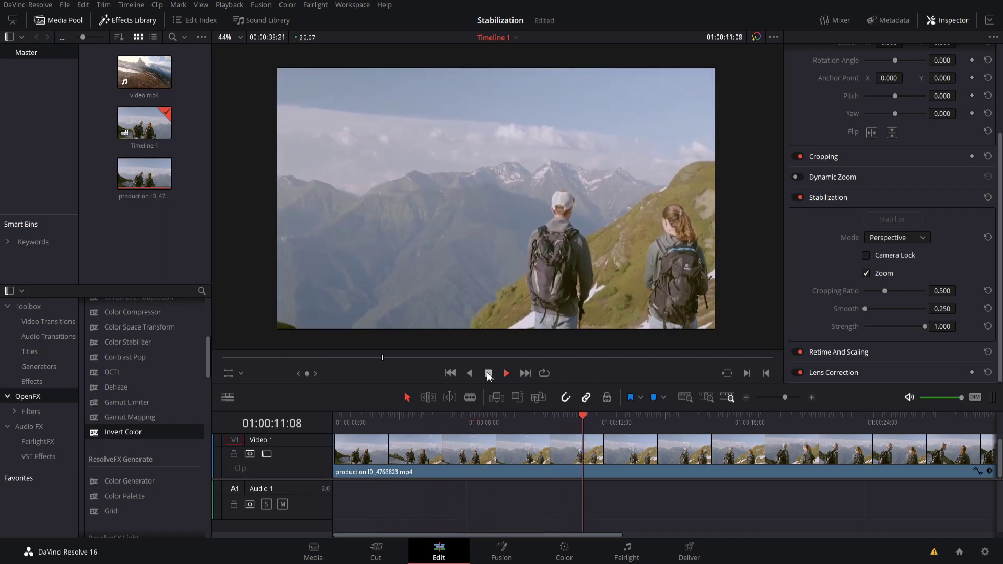
{"action": "left_click", "coordinate": [488, 374]}
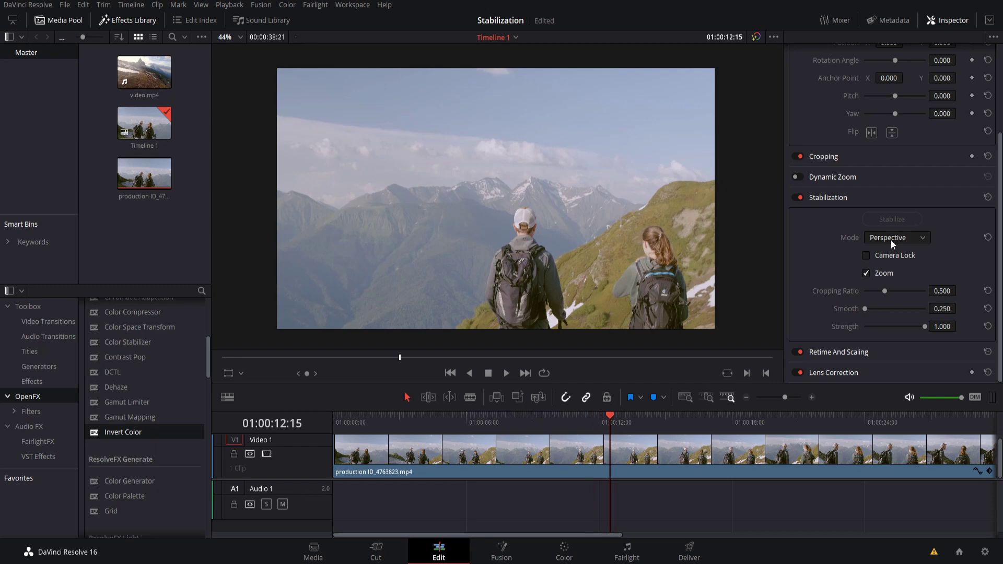
{"action": "left_click", "coordinate": [917, 239]}
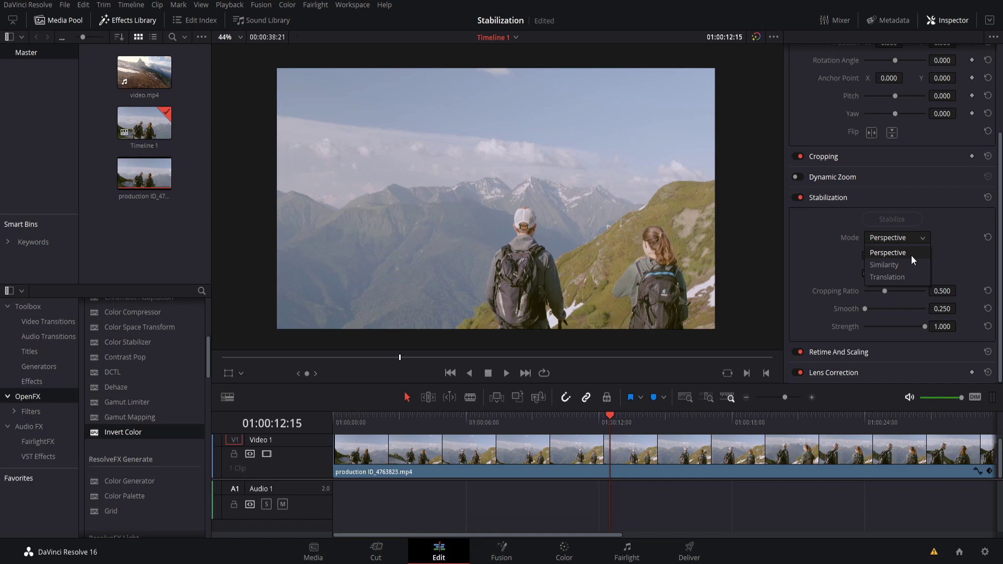
{"action": "left_click", "coordinate": [911, 255]}
{"action": "left_click", "coordinate": [923, 240]}
{"action": "left_click", "coordinate": [923, 243]}
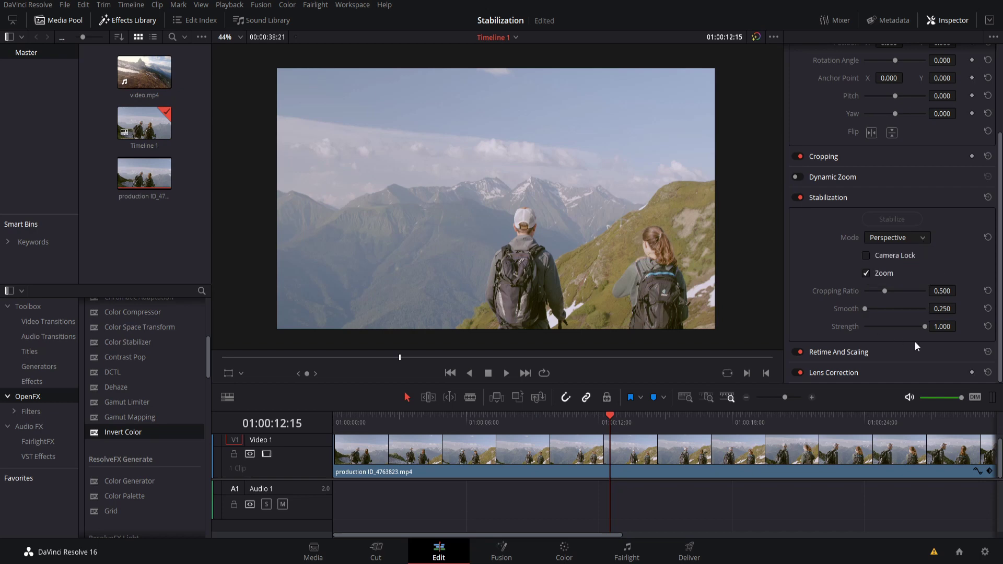
- Turn on Camera Lock, re-stabilize the hiking clip and replay it from near the start
{"action": "left_click", "coordinate": [867, 258]}
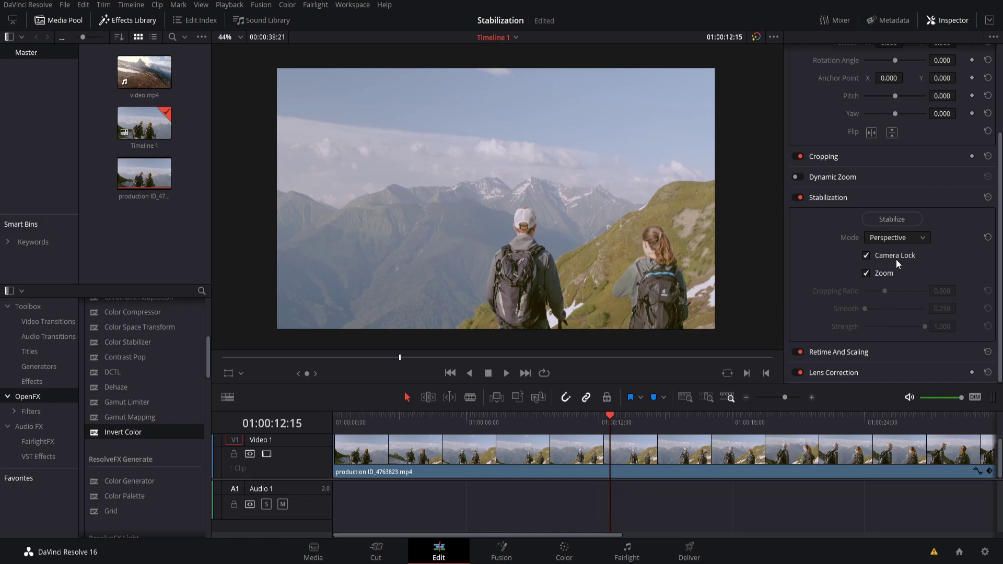
{"action": "left_click", "coordinate": [670, 443]}
{"action": "left_click", "coordinate": [891, 220]}
{"action": "left_click", "coordinate": [383, 421]}
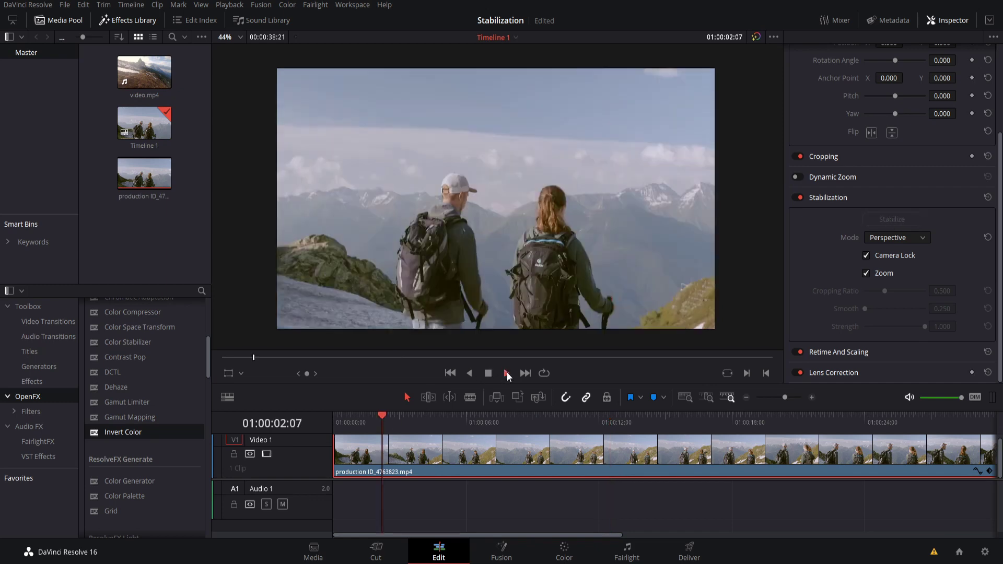
{"action": "left_click", "coordinate": [506, 372]}
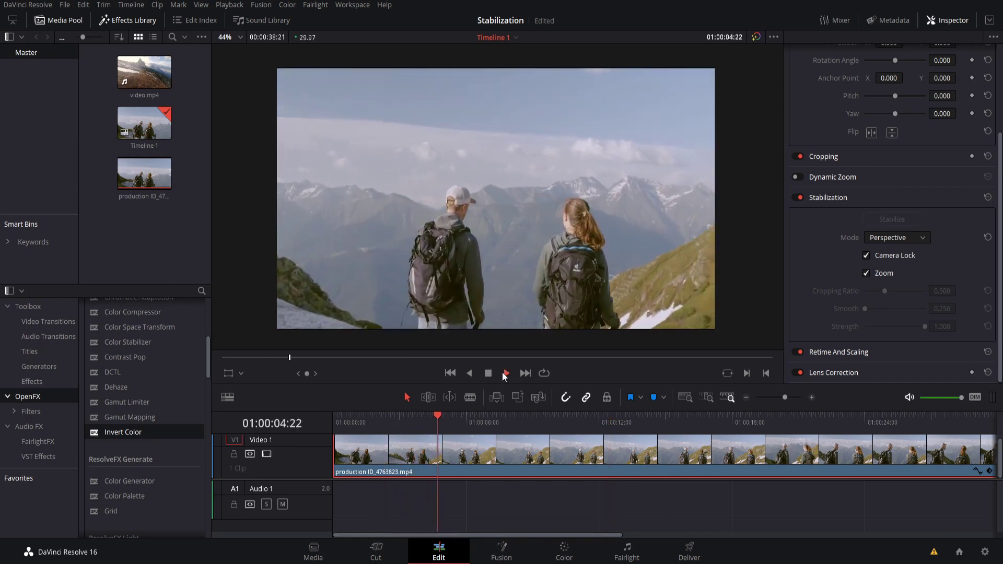
{"action": "left_click", "coordinate": [487, 372]}
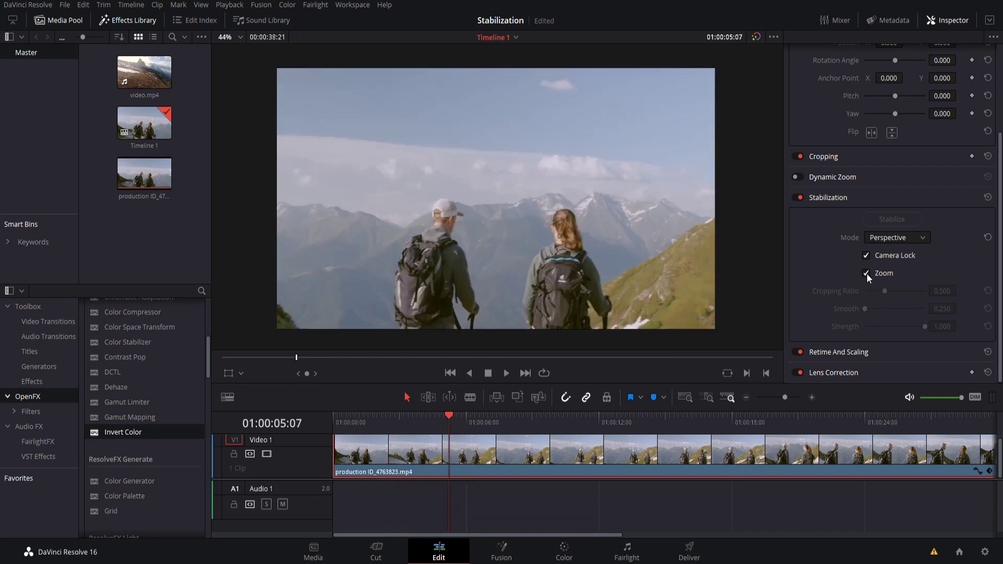
- Play the camera-locked clip with Zoom off, then re-enable Zoom and switch Camera Lock off
{"action": "left_click", "coordinate": [866, 273]}
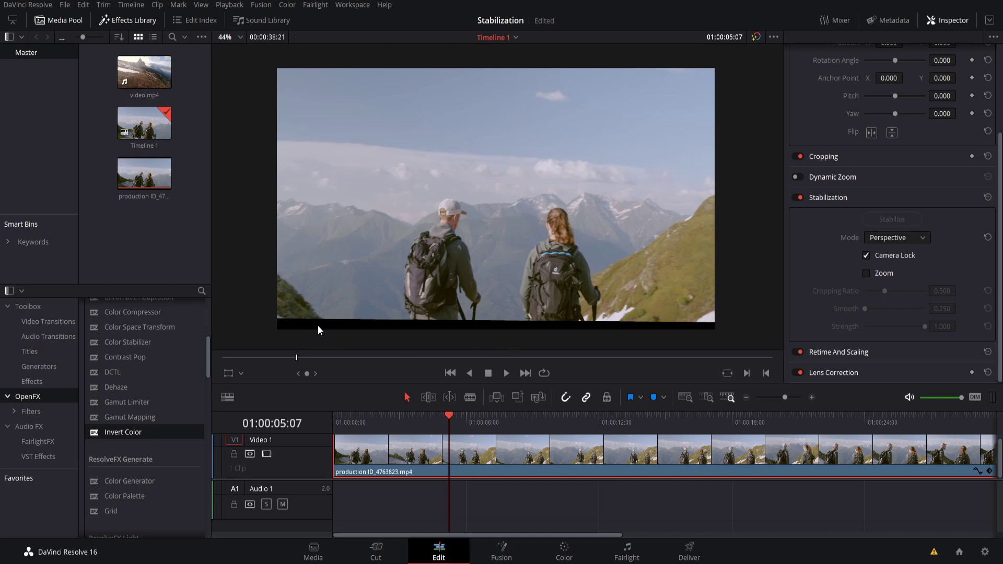
{"action": "left_click", "coordinate": [388, 416]}
{"action": "key", "text": "space"}
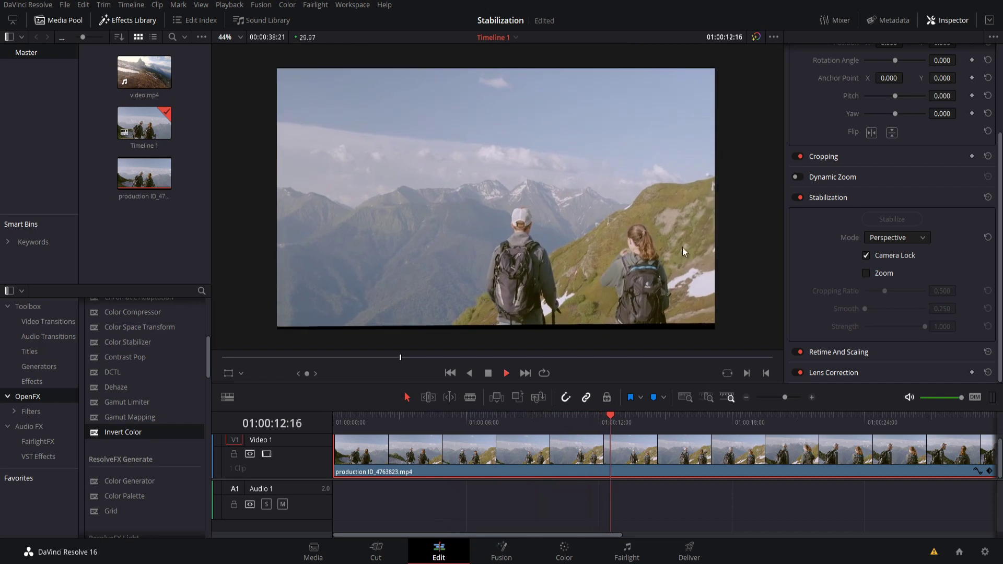
{"action": "key", "text": "space"}
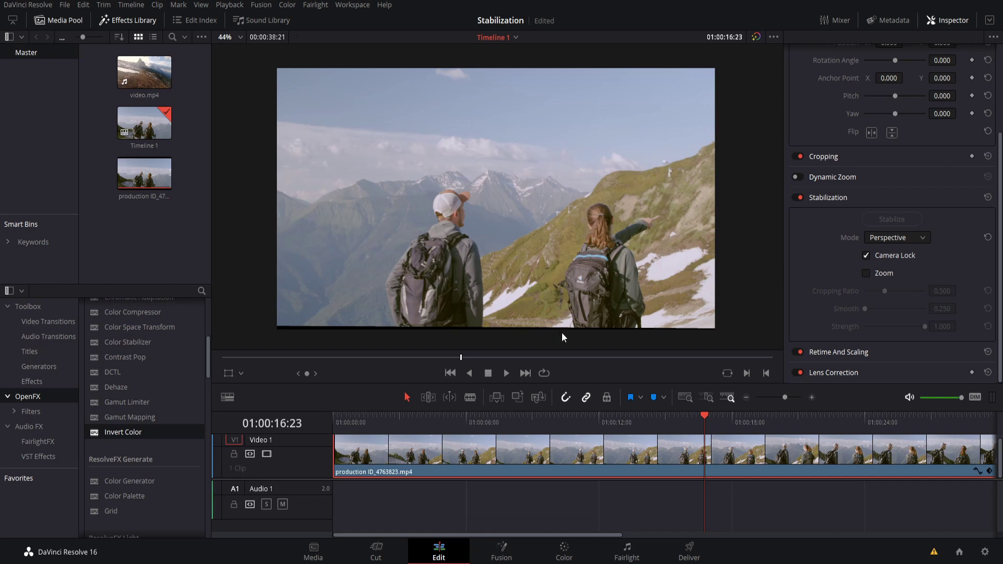
{"action": "left_click", "coordinate": [866, 273]}
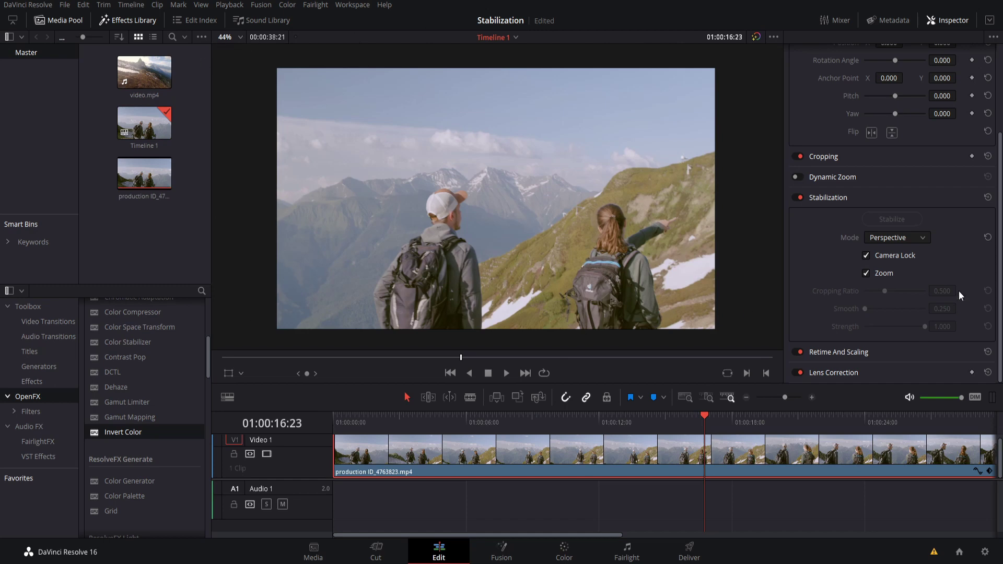
{"action": "left_click", "coordinate": [866, 253]}
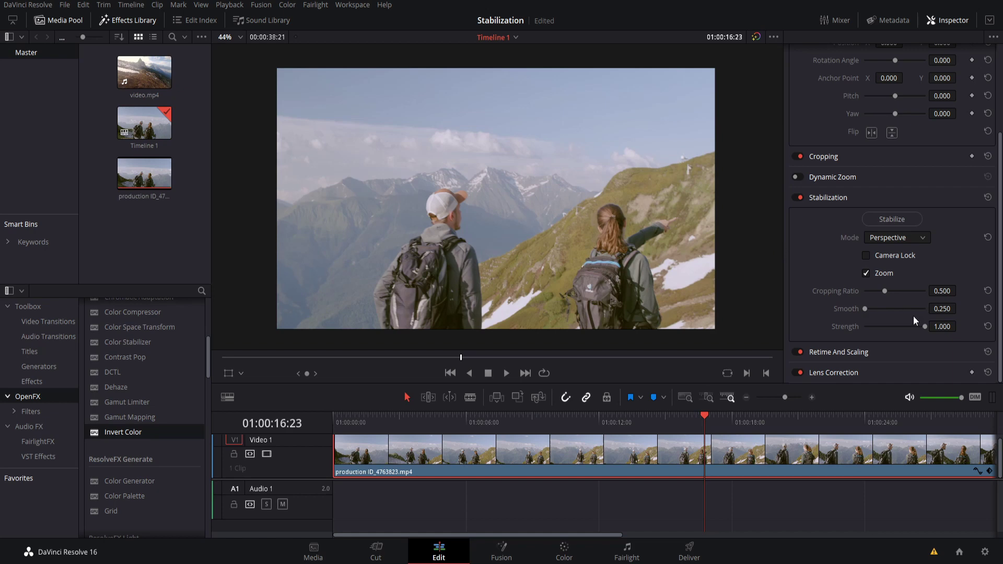
- Stabilize with Cropping Ratio 1.000 and review it, then drop Cropping Ratio to 0.250
{"action": "left_click_drag", "start_coordinate": [886, 296], "coordinate": [913, 290]}
{"action": "left_click", "coordinate": [900, 223]}
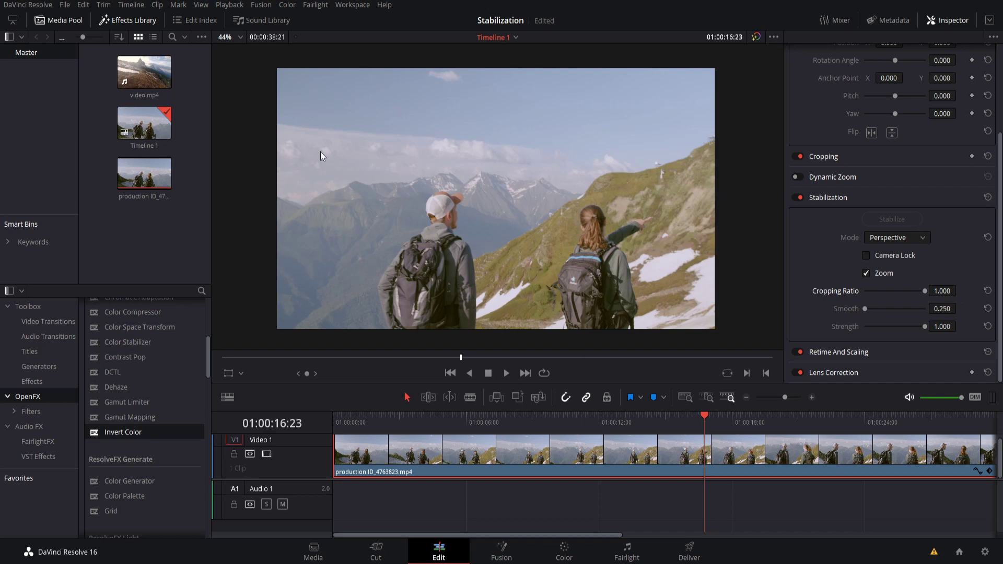
{"action": "left_click", "coordinate": [420, 420]}
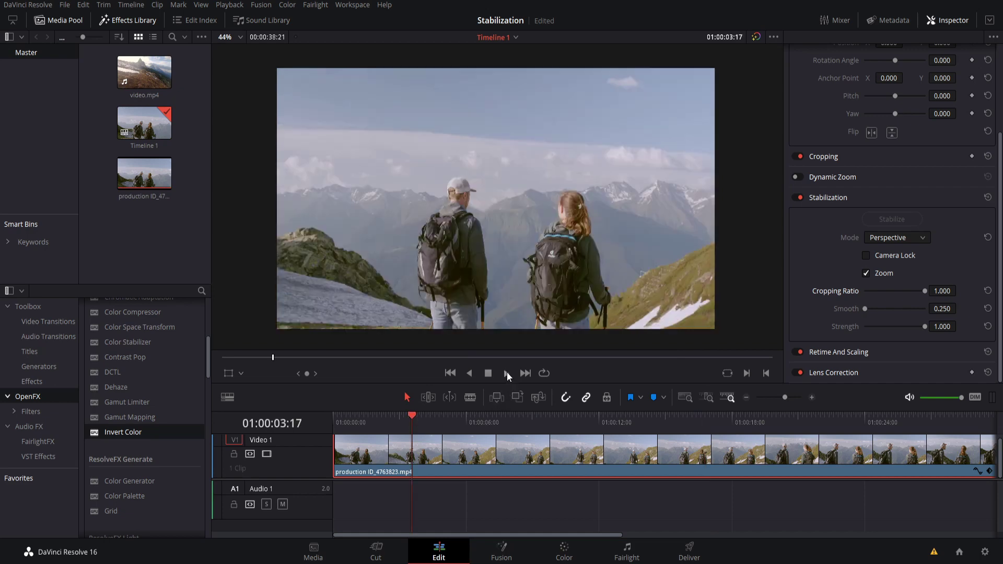
{"action": "left_click", "coordinate": [506, 373]}
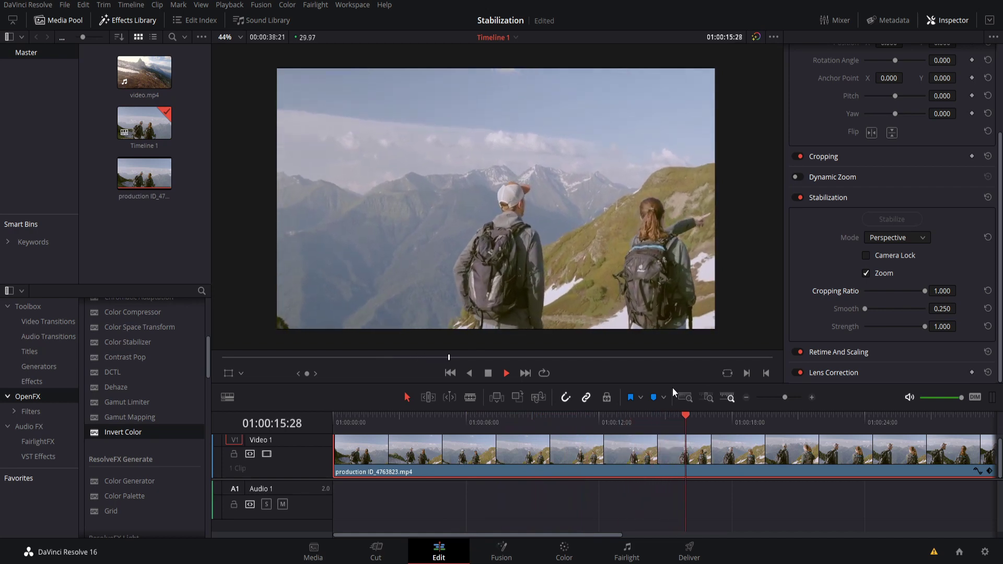
{"action": "key", "text": "space"}
{"action": "left_click_drag", "start_coordinate": [925, 291], "coordinate": [856, 290]}
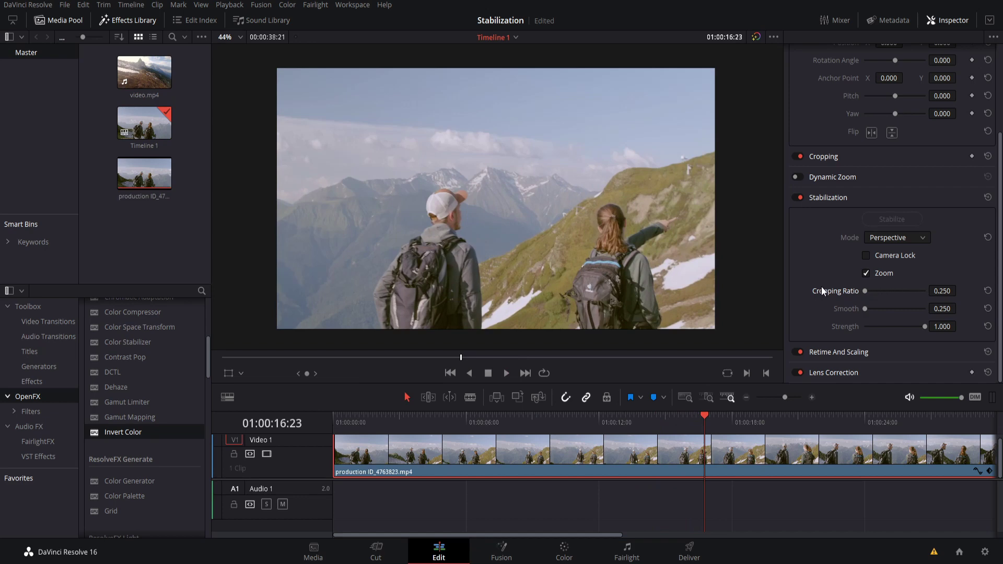
- Briefly replay the clip from its beginning
{"action": "left_click", "coordinate": [365, 420]}
{"action": "key", "text": "space"}
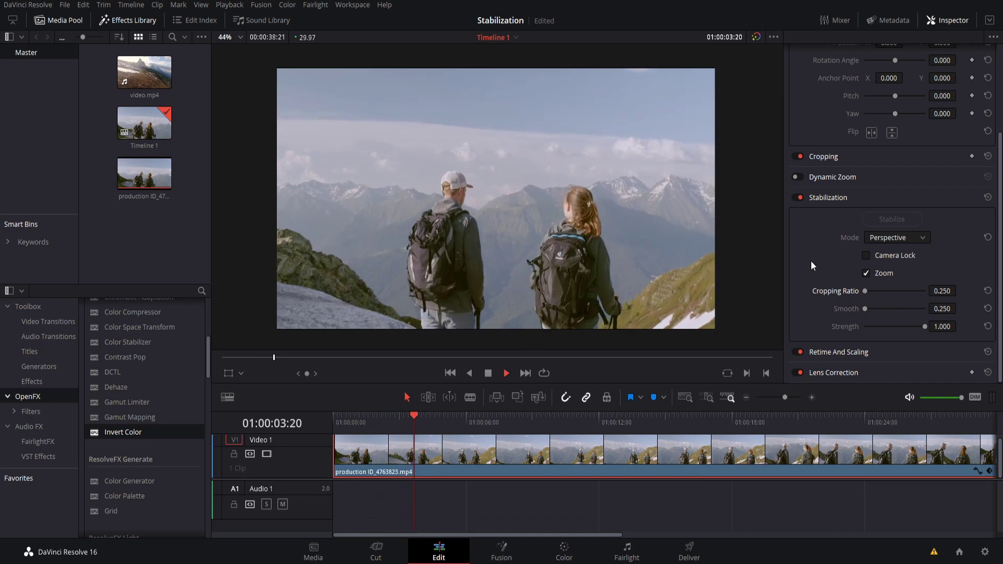
{"action": "key", "text": "space"}
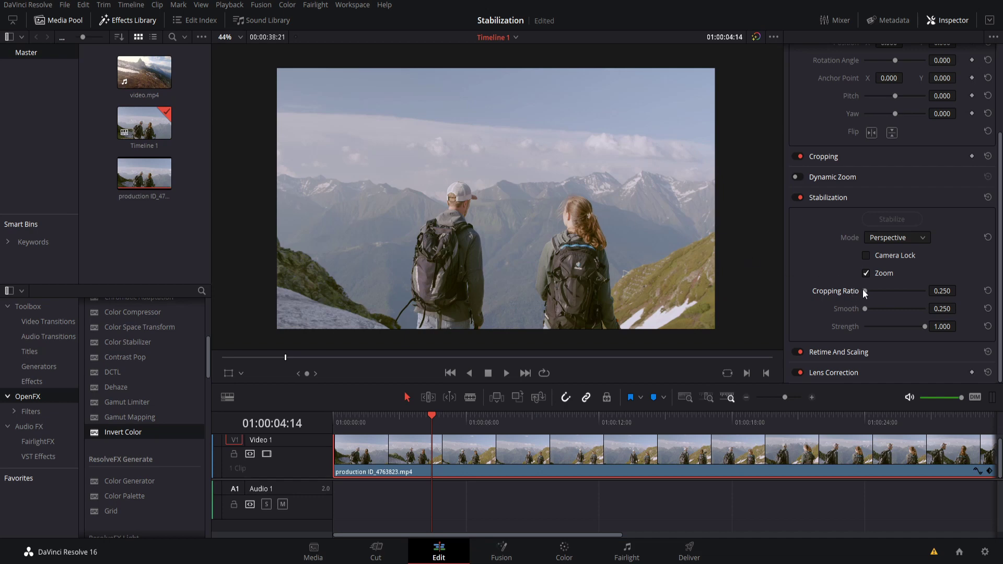
- Raise Cropping Ratio to 0.498 and re-stabilize the clip
{"action": "left_click_drag", "start_coordinate": [865, 292], "coordinate": [885, 291]}
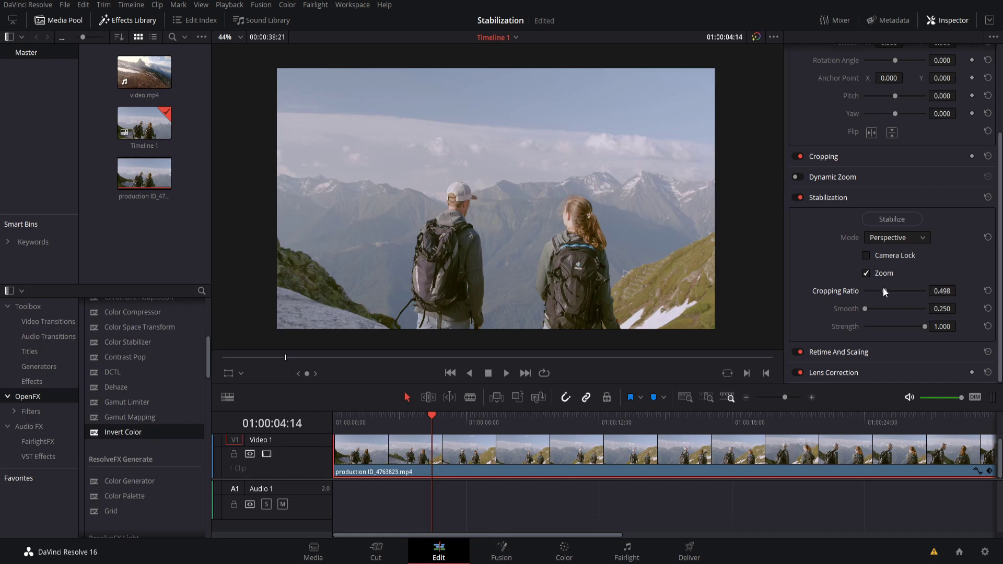
{"action": "left_click", "coordinate": [890, 219]}
{"action": "left_click", "coordinate": [417, 418]}
- Briefly play the clip, then raise Smooth to 0.674 and re-stabilize
{"action": "key", "text": "space"}
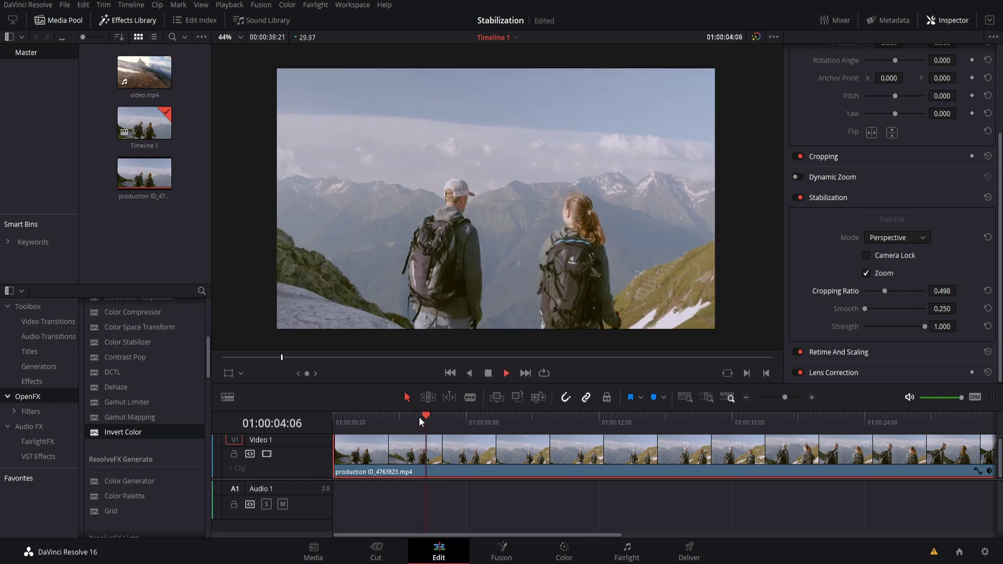
{"action": "key", "text": "space"}
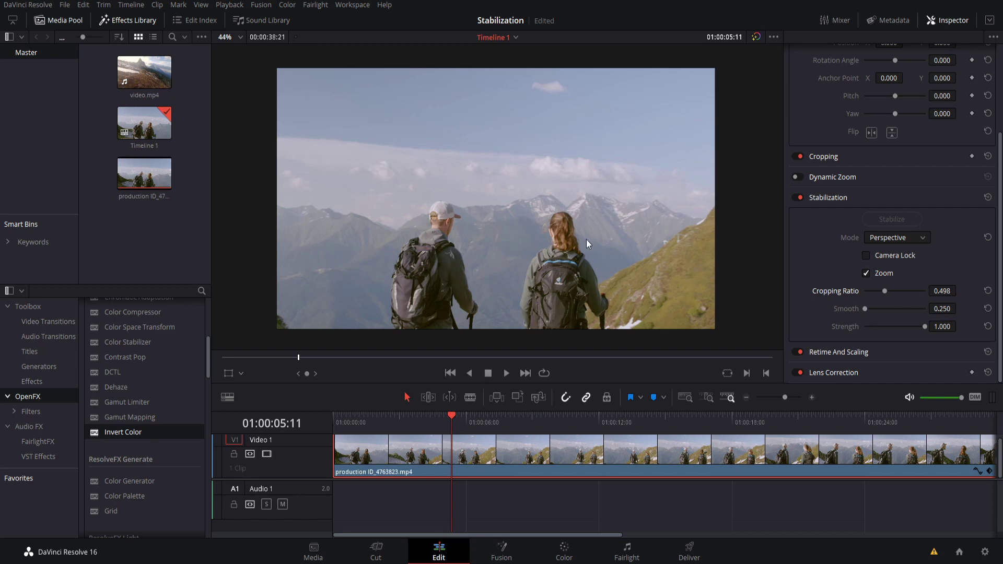
{"action": "left_click_drag", "start_coordinate": [869, 311], "coordinate": [899, 310]}
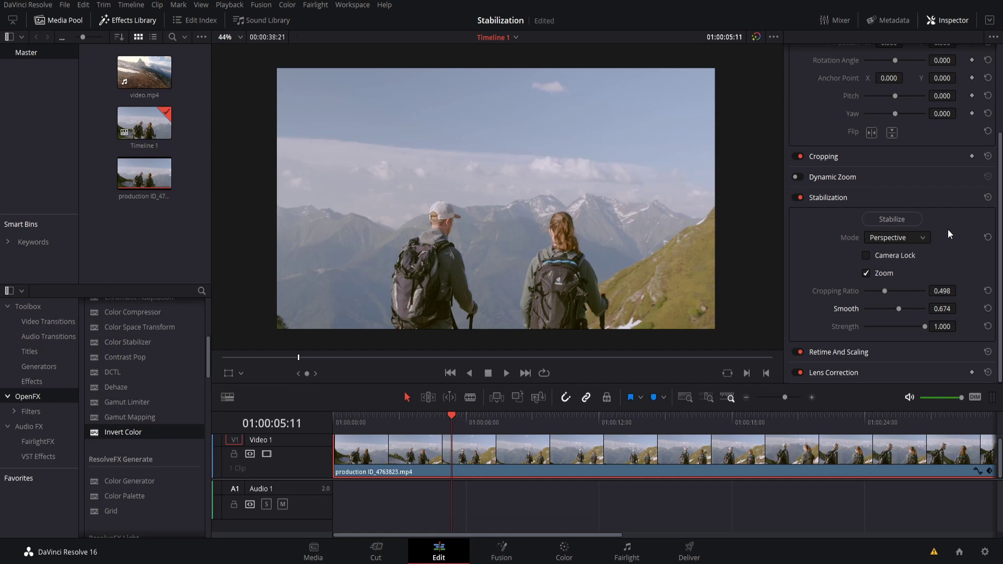
{"action": "left_click", "coordinate": [905, 218]}
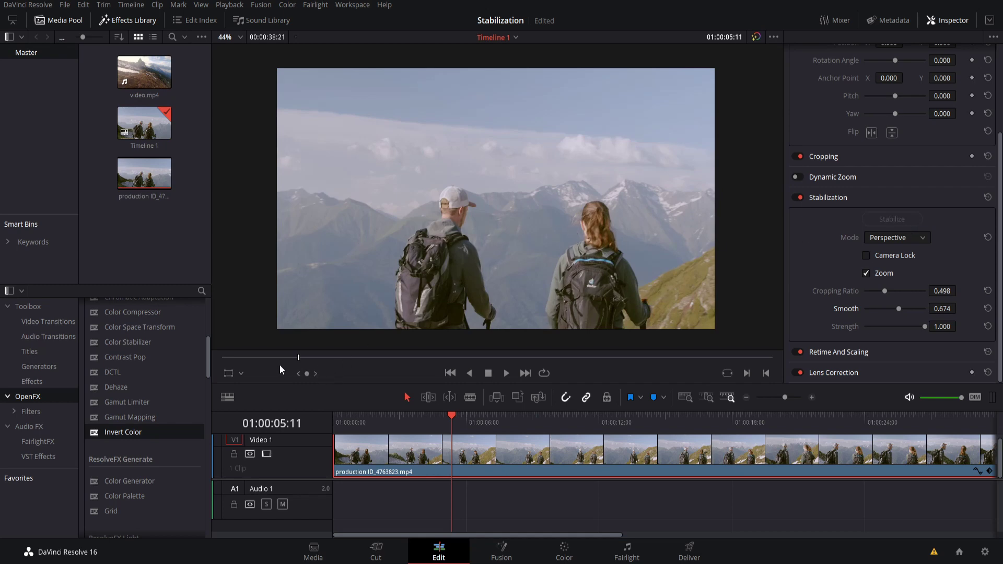
- Re-stabilize with Smooth at 1.000 and review it, then undo back to Cropping Ratio 0.500, Smooth 0.250
{"action": "left_click", "coordinate": [244, 359]}
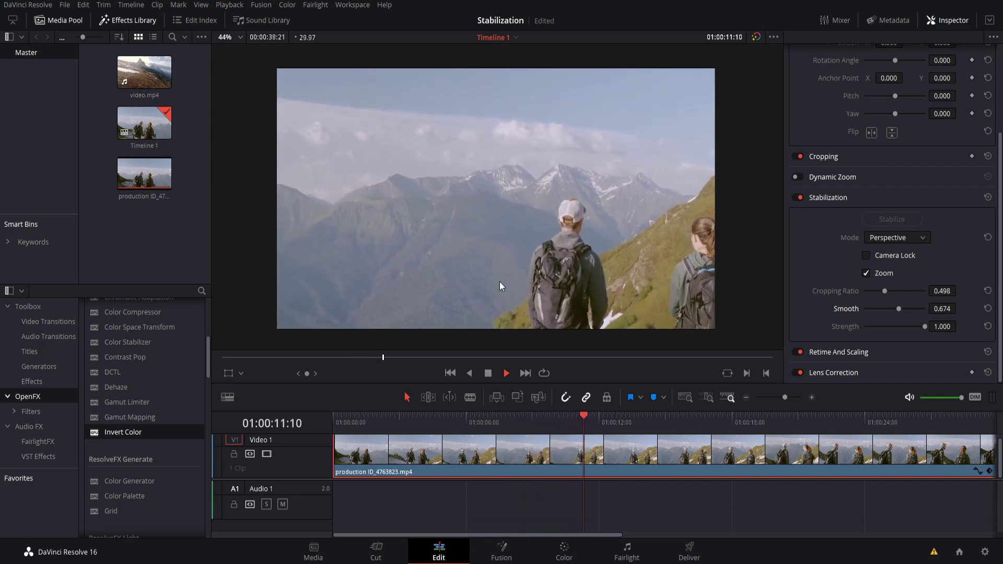
{"action": "left_click_drag", "start_coordinate": [898, 309], "coordinate": [901, 311]}
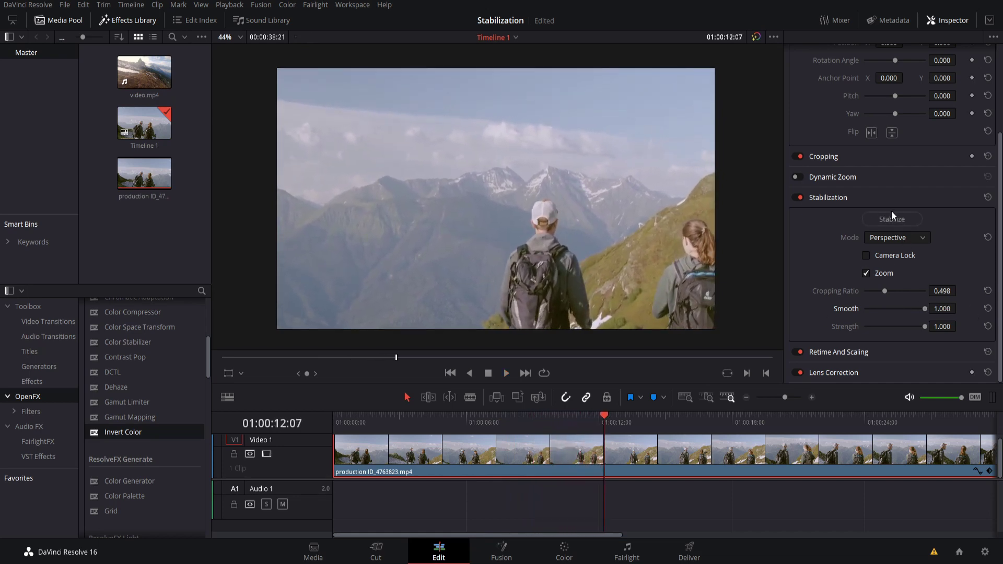
{"action": "left_click", "coordinate": [904, 221]}
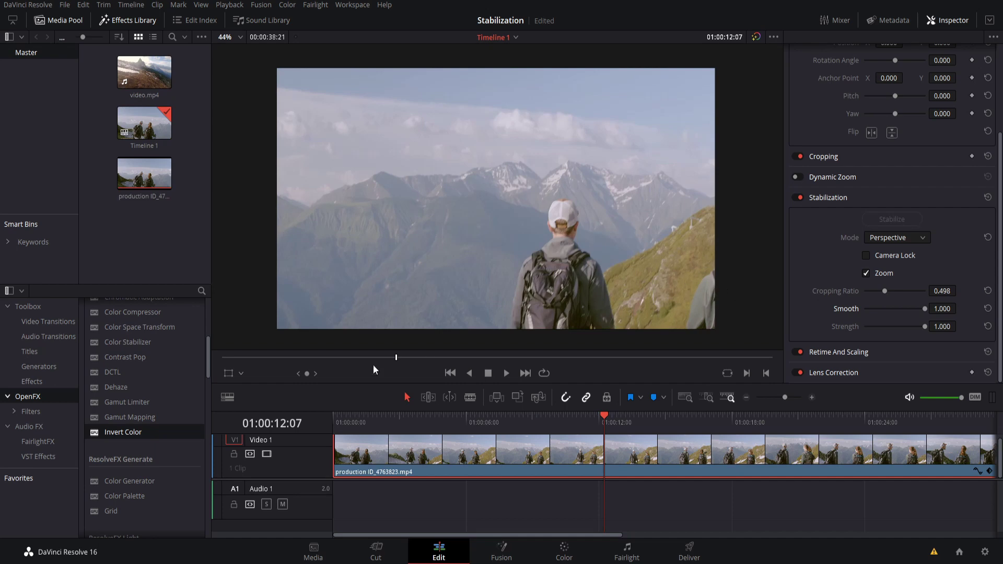
{"action": "left_click", "coordinate": [273, 358]}
{"action": "key", "text": "space"}
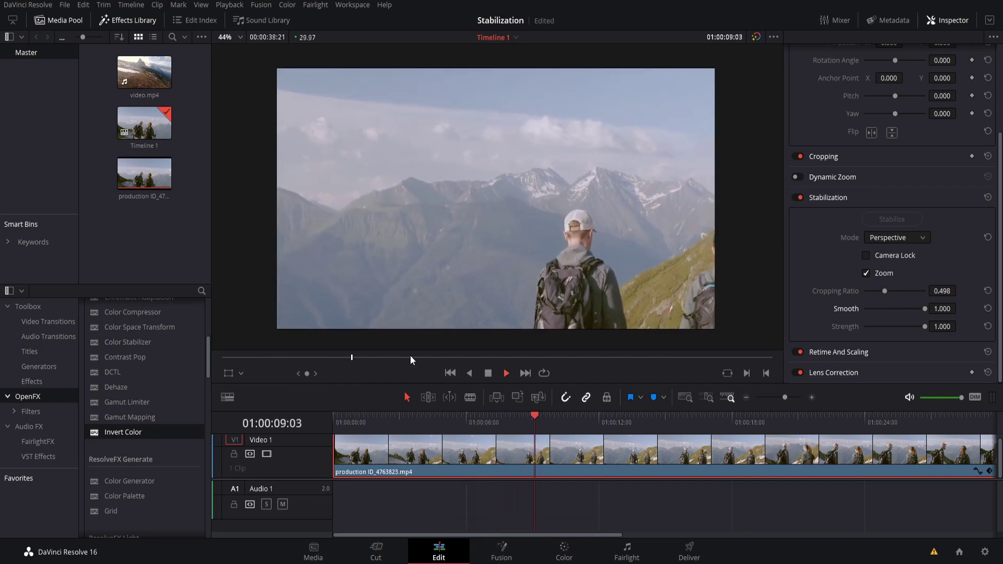
{"action": "key", "text": "ctrl+z"}
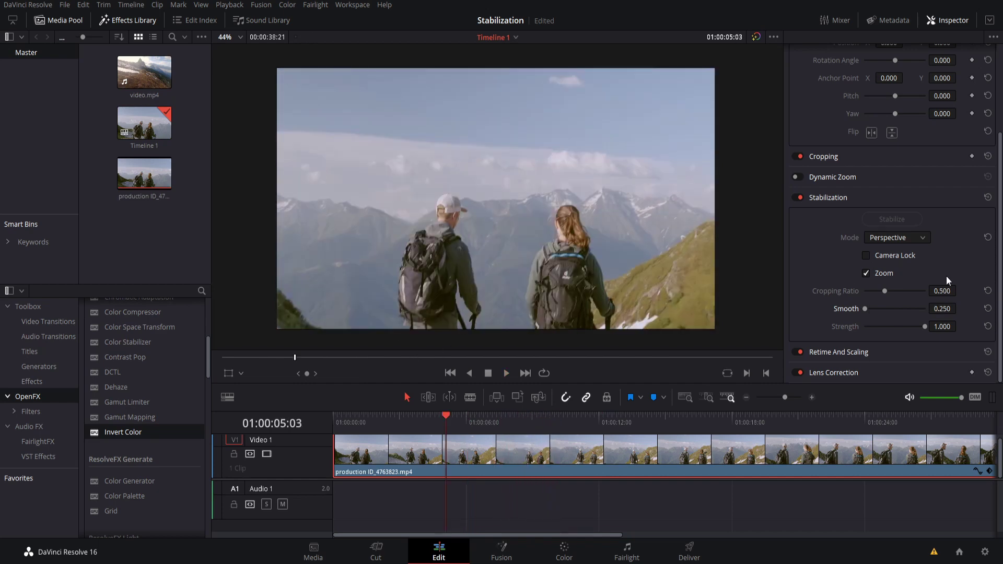
- After a brief review, set the stabilization Strength to 0.5
{"action": "key", "text": "space"}
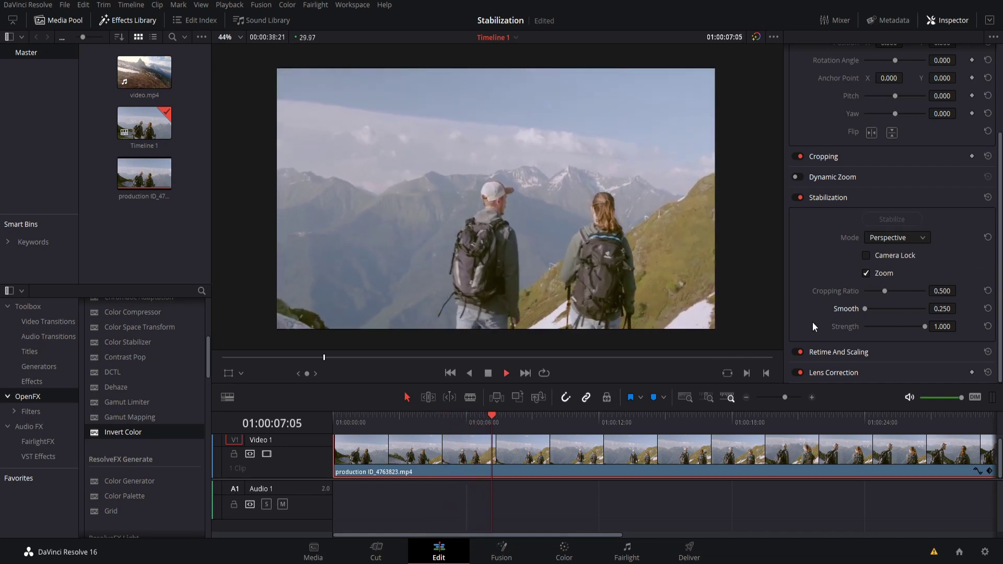
{"action": "key", "text": "space"}
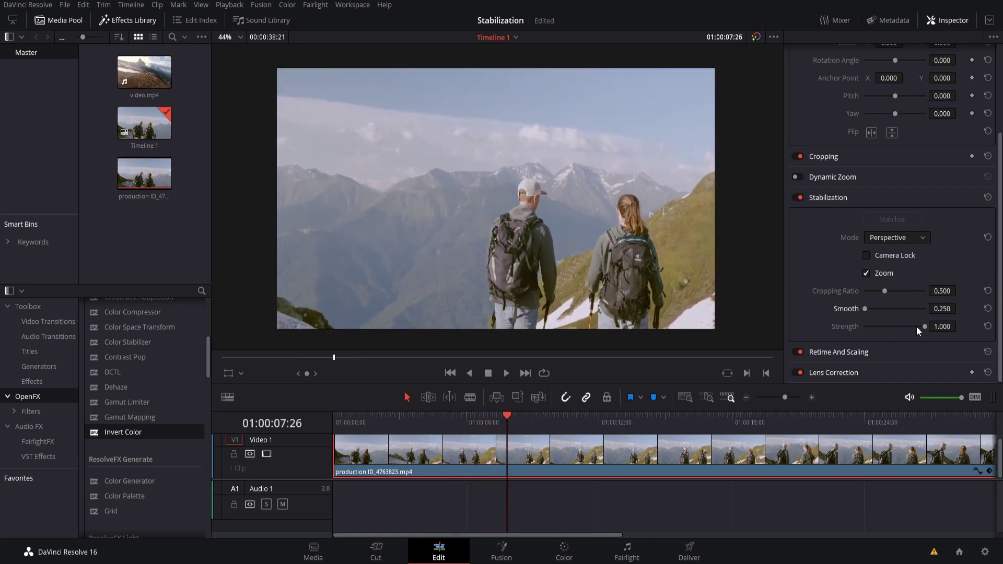
{"action": "left_click", "coordinate": [947, 327]}
{"action": "type", "text": "0.5"}
{"action": "key", "text": "Return"}
- Re-stabilize the clip with Strength 0.500 and play the result
{"action": "left_click", "coordinate": [911, 220]}
{"action": "left_click", "coordinate": [892, 219]}
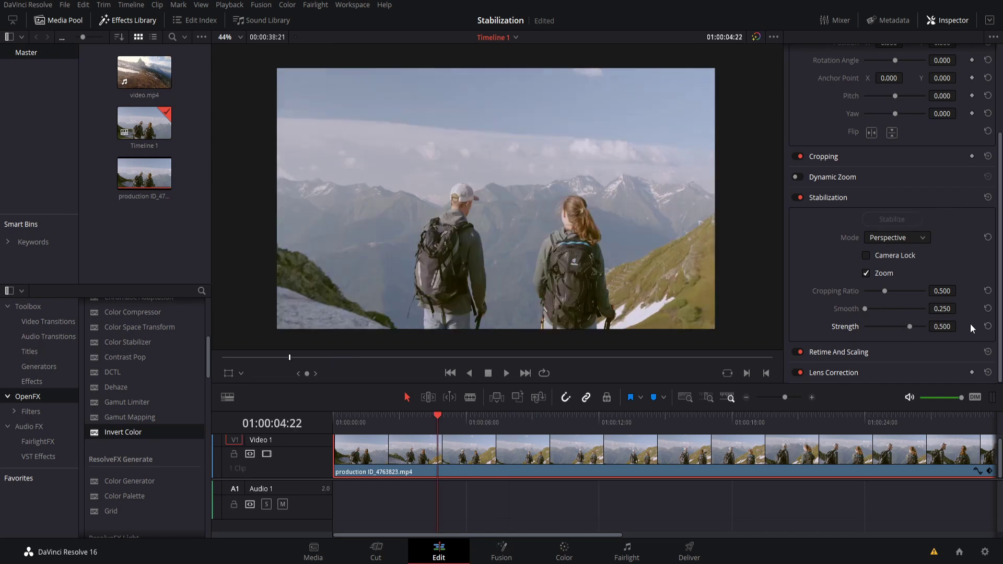
{"action": "key", "text": "space"}
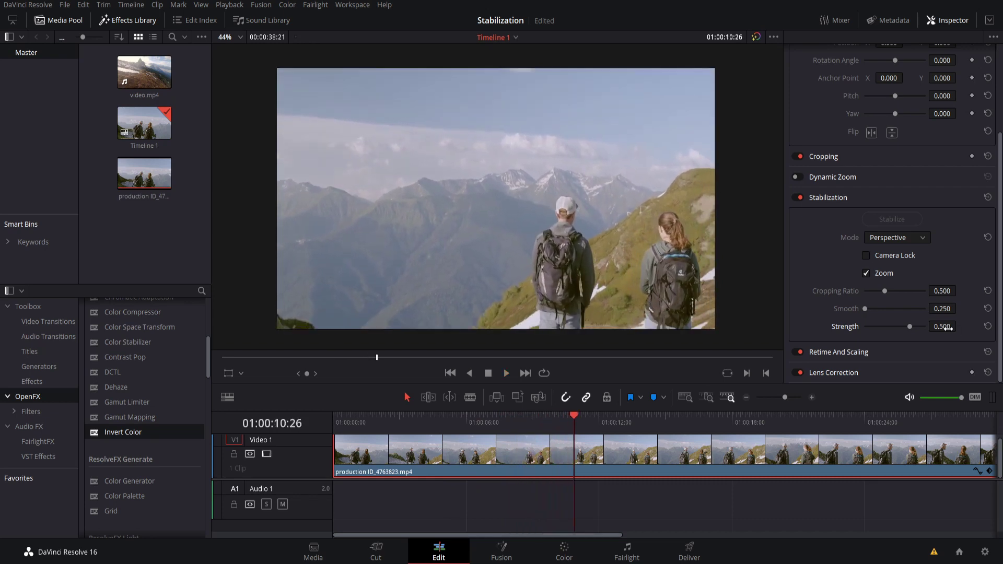
- Drop Strength to -1.000, re-stabilize, and play the clip from about 01:00:05
{"action": "left_click_drag", "start_coordinate": [948, 327], "coordinate": [890, 326]}
{"action": "left_click_drag", "start_coordinate": [883, 327], "coordinate": [857, 327]}
{"action": "left_click", "coordinate": [903, 218]}
{"action": "left_click", "coordinate": [459, 416]}
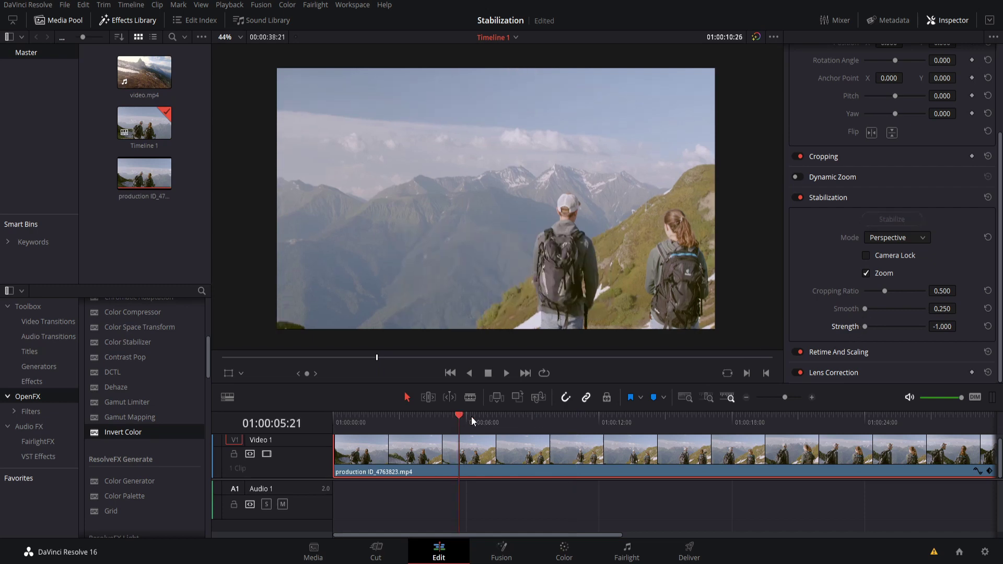
{"action": "left_click", "coordinate": [507, 374]}
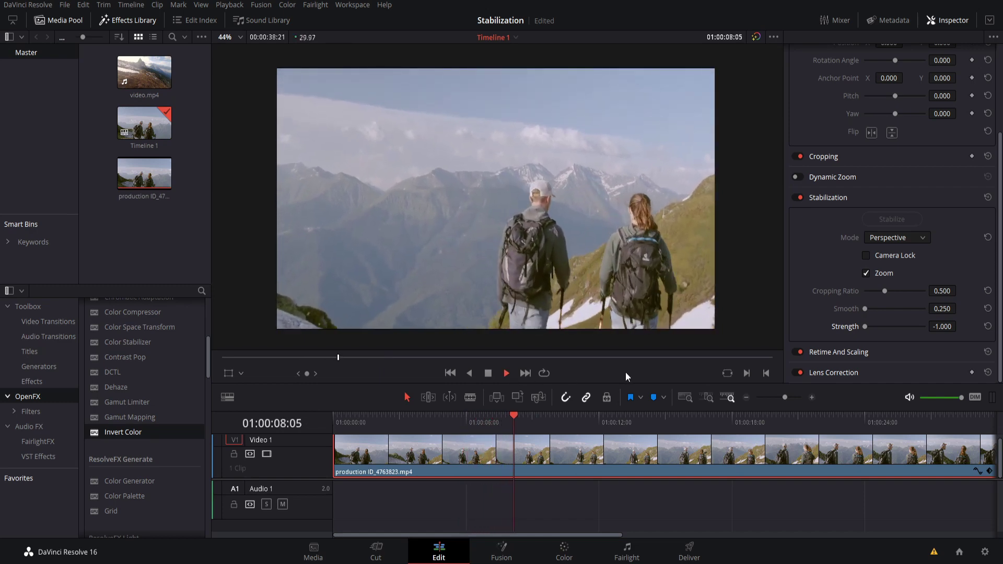
{"action": "key", "text": "space"}
{"action": "key", "text": "space"}
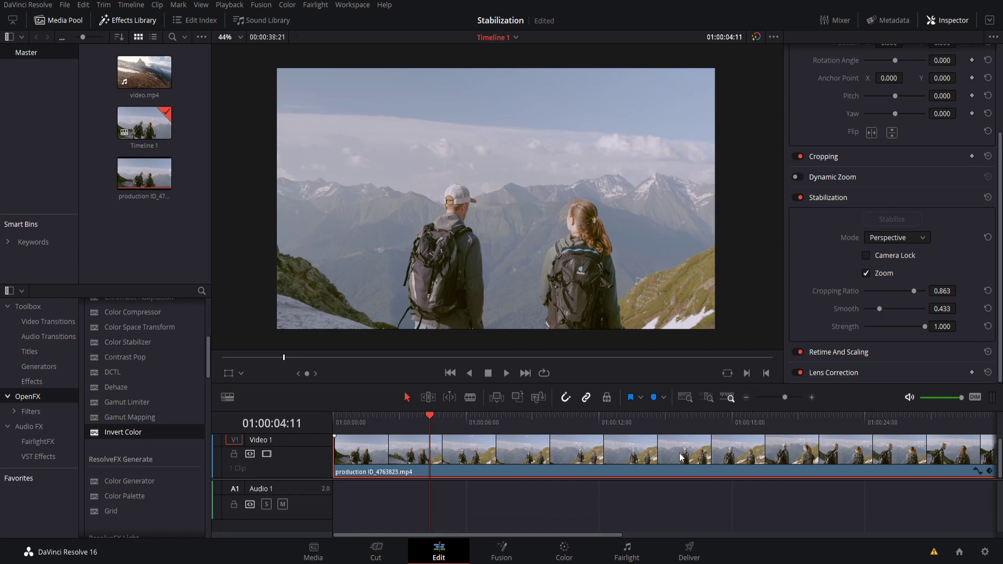
- Go to the Color page and show the Tracker palette's Stabilizer controls
{"action": "left_click", "coordinate": [564, 550]}
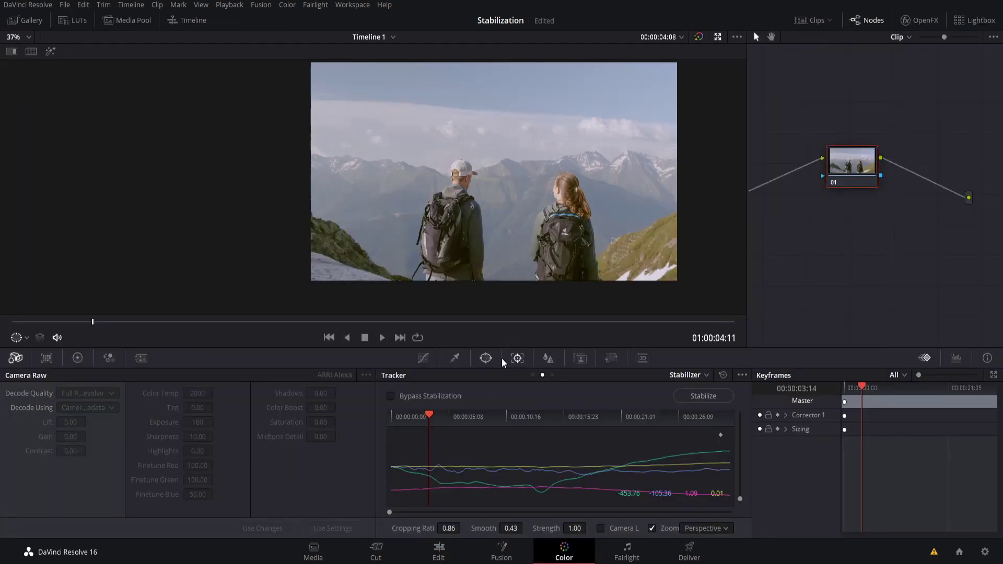
{"action": "left_click", "coordinate": [533, 375]}
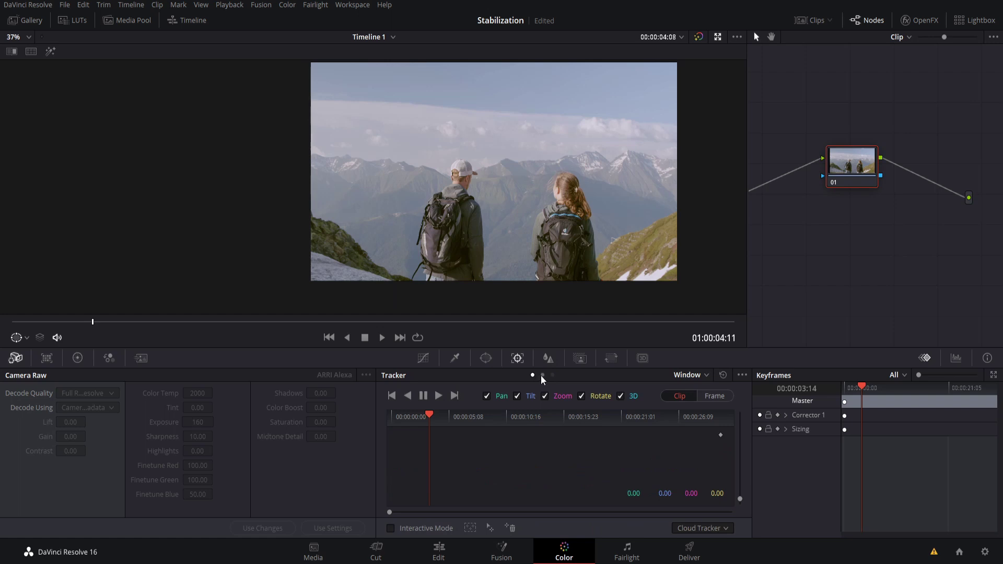
{"action": "left_click", "coordinate": [543, 375]}
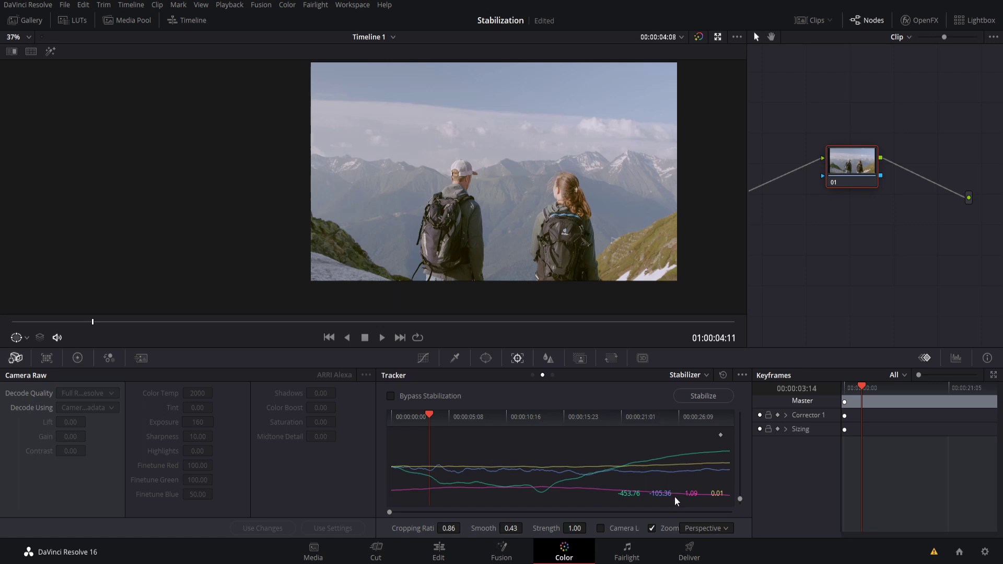
- Keep Perspective as the stabilization mode and turn on Bypass Stabilization
{"action": "left_click", "coordinate": [703, 528]}
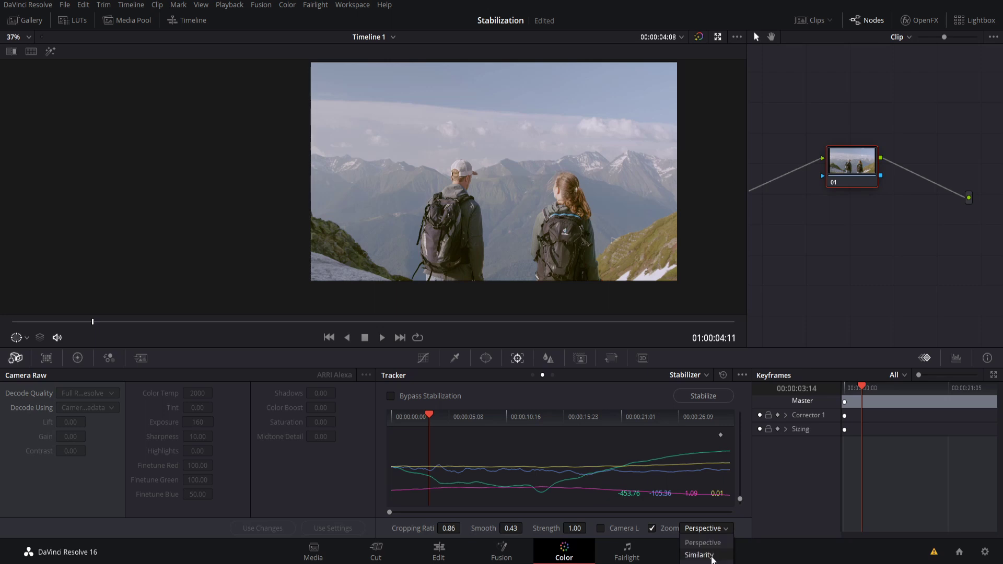
{"action": "left_click", "coordinate": [681, 528]}
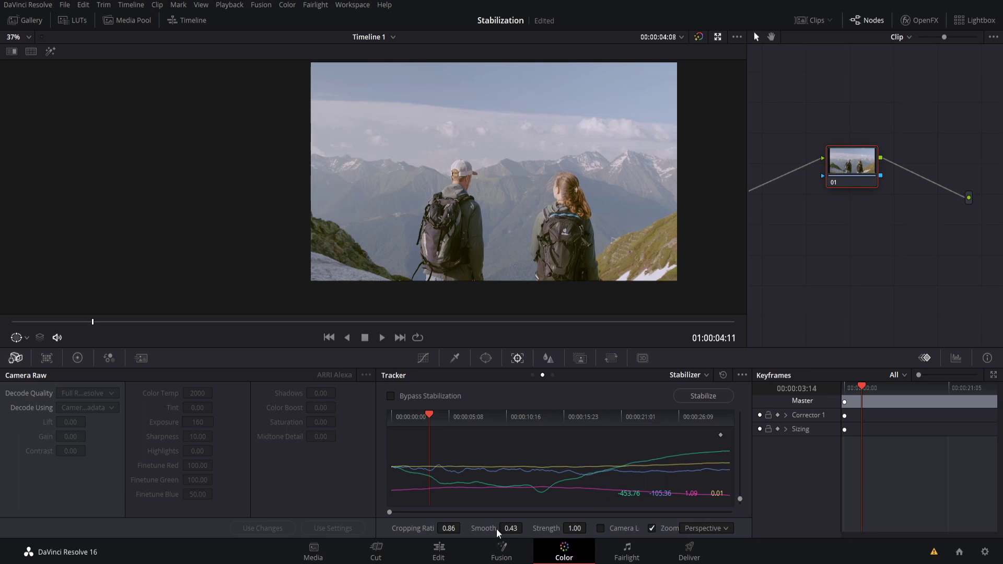
{"action": "left_click", "coordinate": [390, 396]}
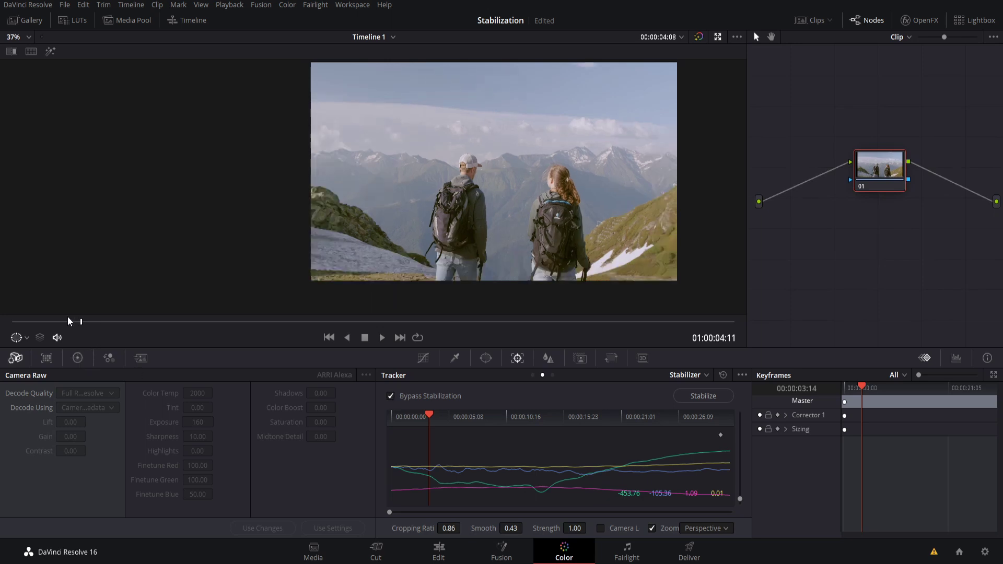
- Play the clip unstabilized, re-enable stabilization mid-playback, then stop playback
{"action": "left_click", "coordinate": [381, 338]}
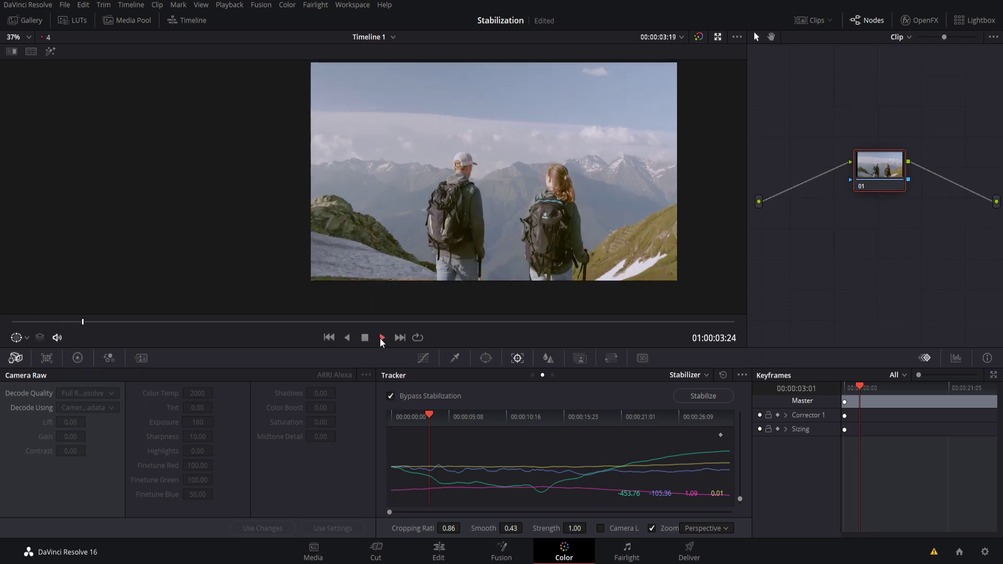
{"action": "left_click", "coordinate": [391, 397]}
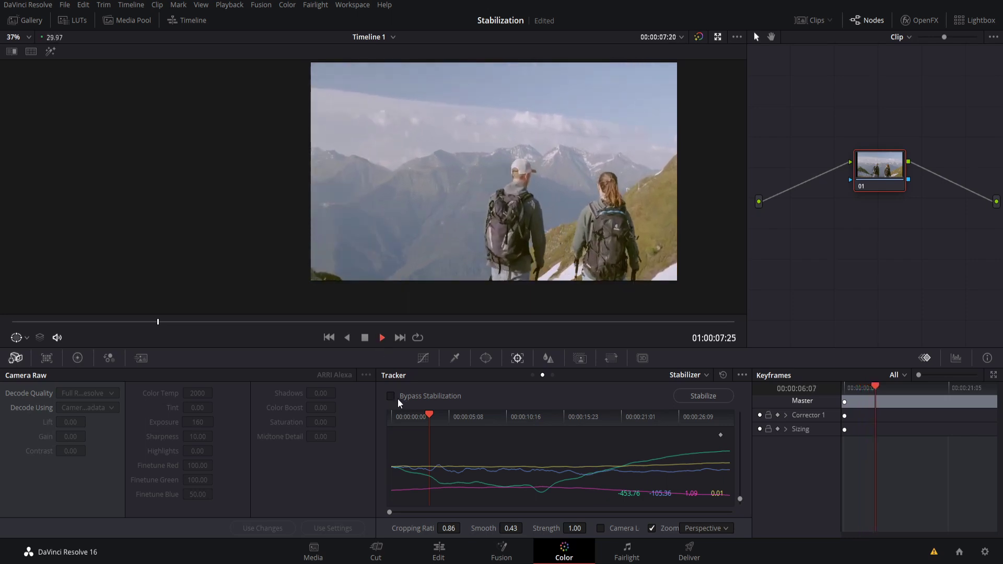
{"action": "key", "text": "space"}
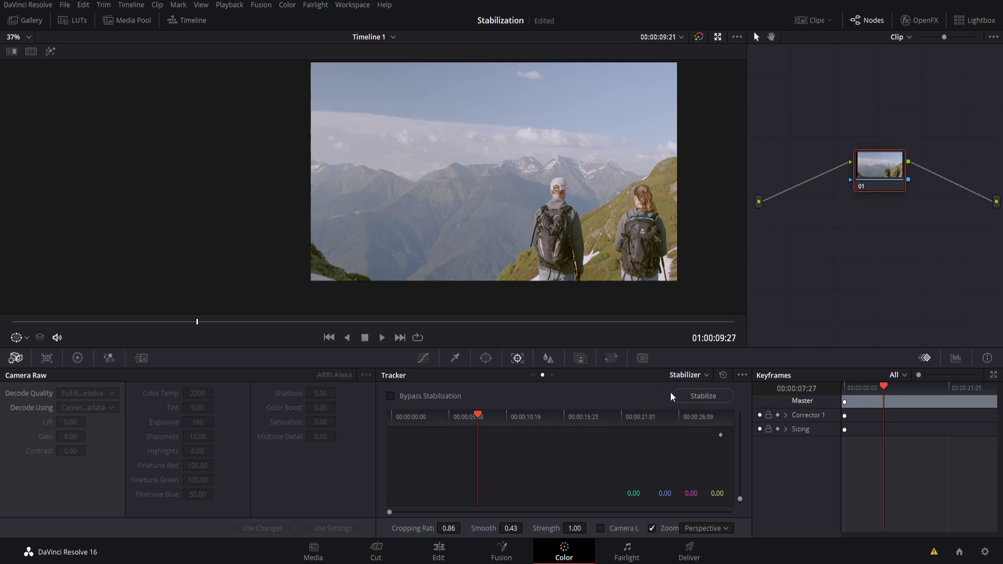
{"action": "left_click", "coordinate": [741, 377]}
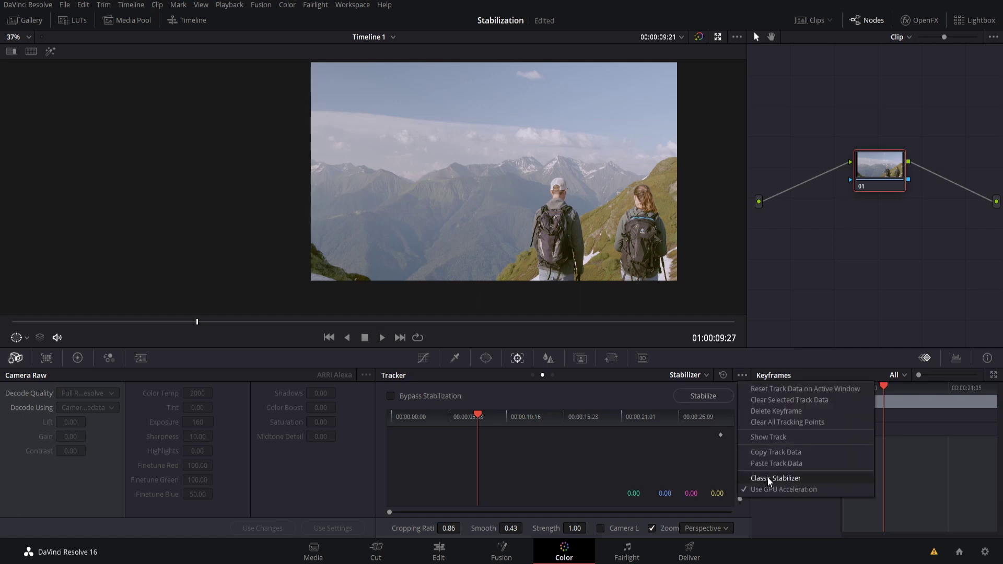
- Switch the tracker to Classic Stabilizer mode
{"action": "left_click", "coordinate": [767, 477]}
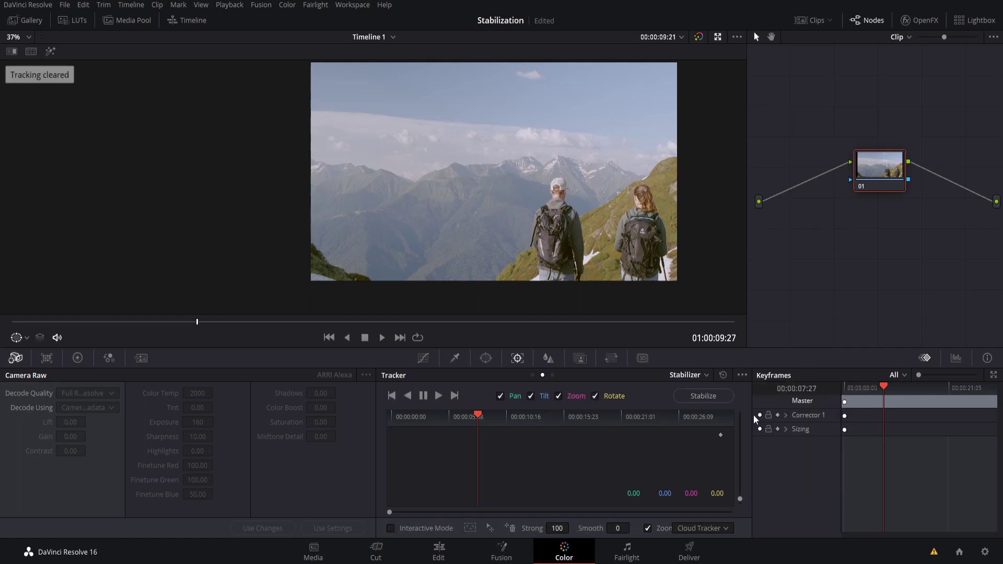
{"action": "left_click", "coordinate": [741, 376]}
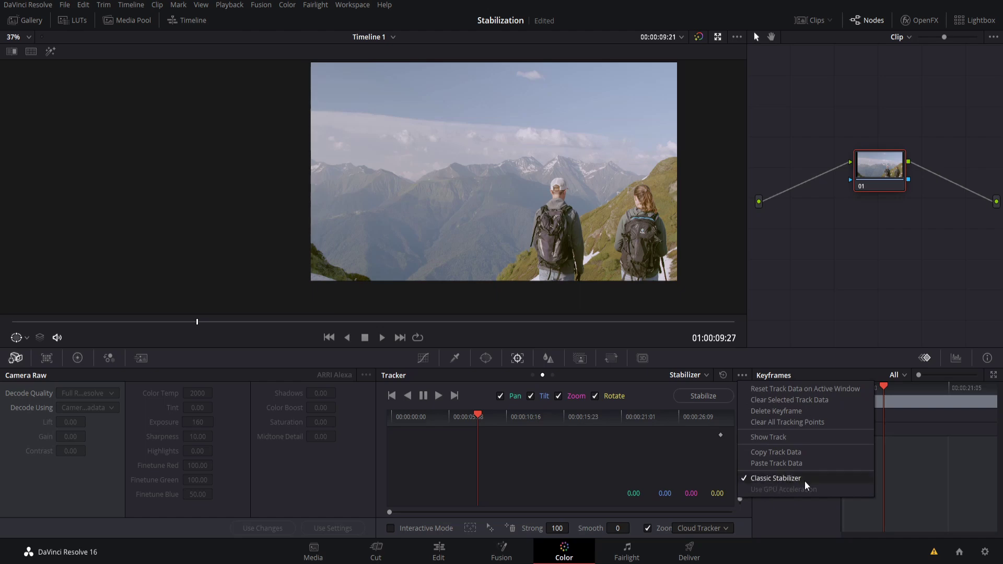